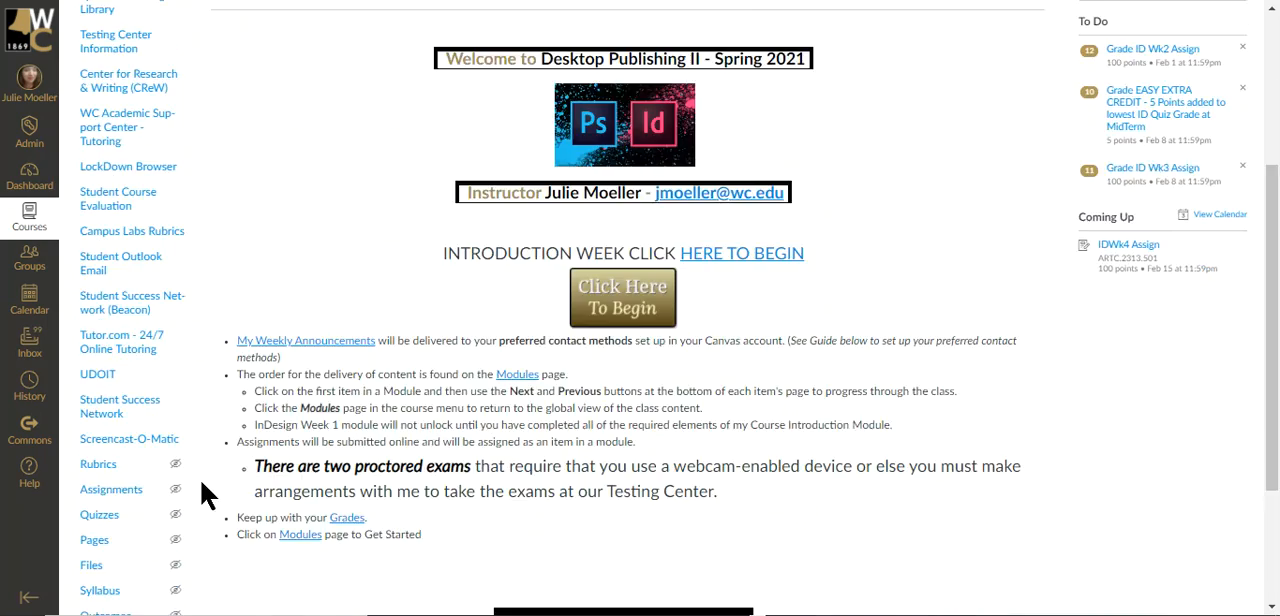
Open the course settings and examine which items are listed in the course navigation and which are hidden from students.
{"action": "scroll", "coordinate": [206, 434], "scroll_direction": "up", "scroll_amount": 5}
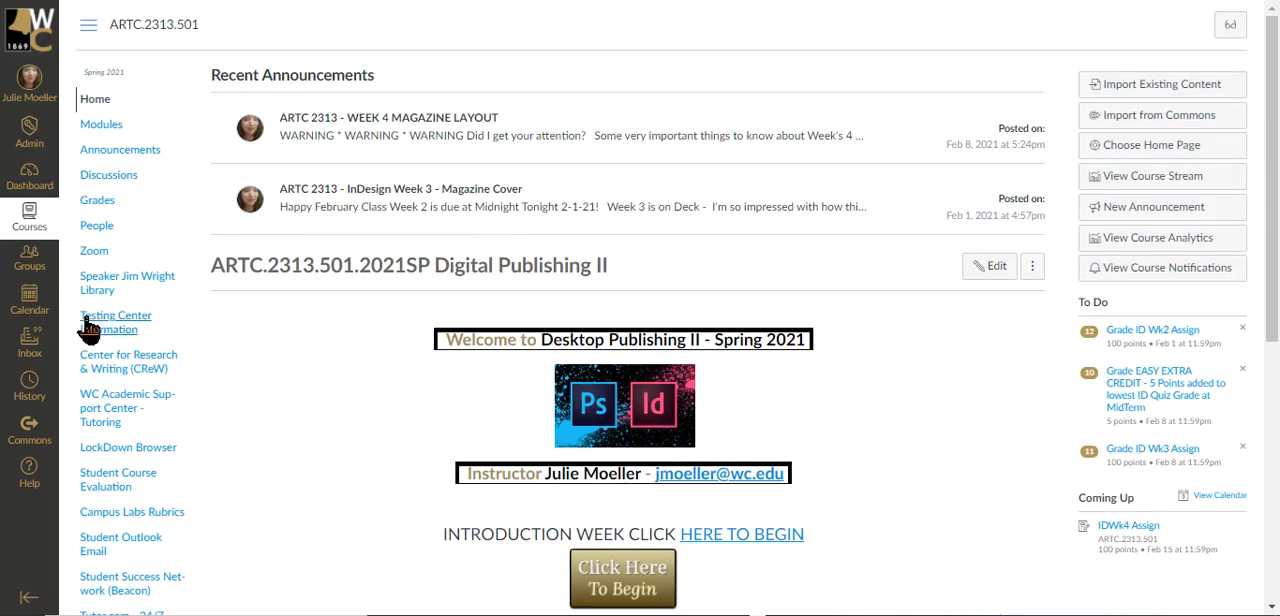
{"action": "scroll", "coordinate": [140, 487], "scroll_direction": "down", "scroll_amount": 3}
{"action": "scroll", "coordinate": [140, 487], "scroll_direction": "down", "scroll_amount": 2}
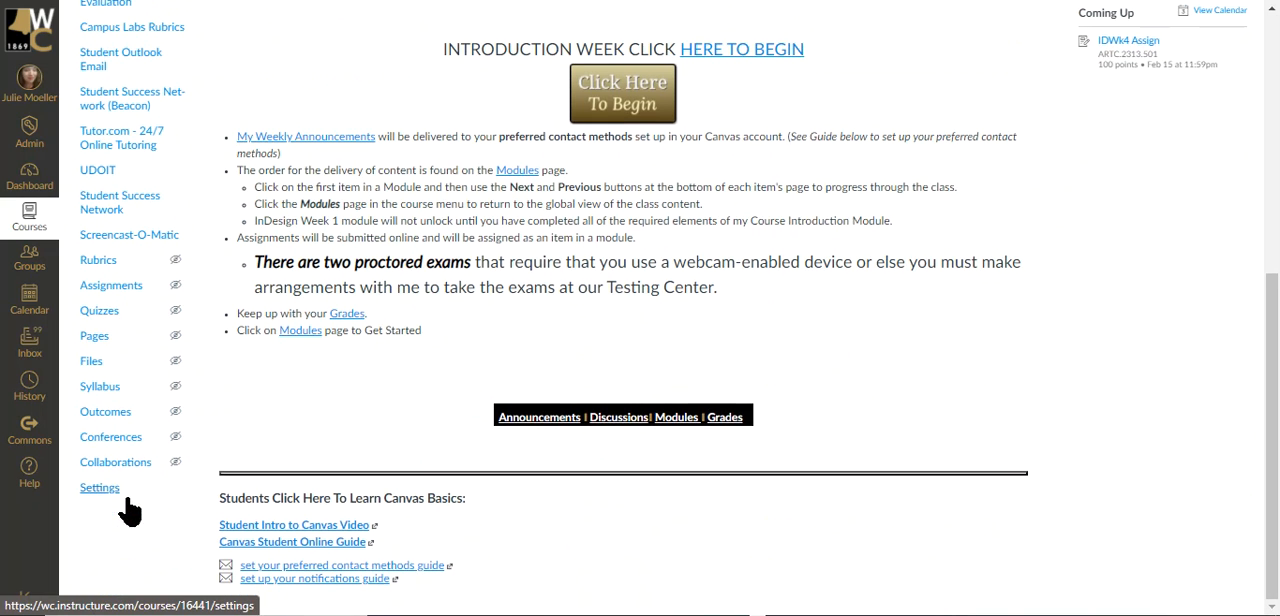
{"action": "left_click", "coordinate": [100, 488]}
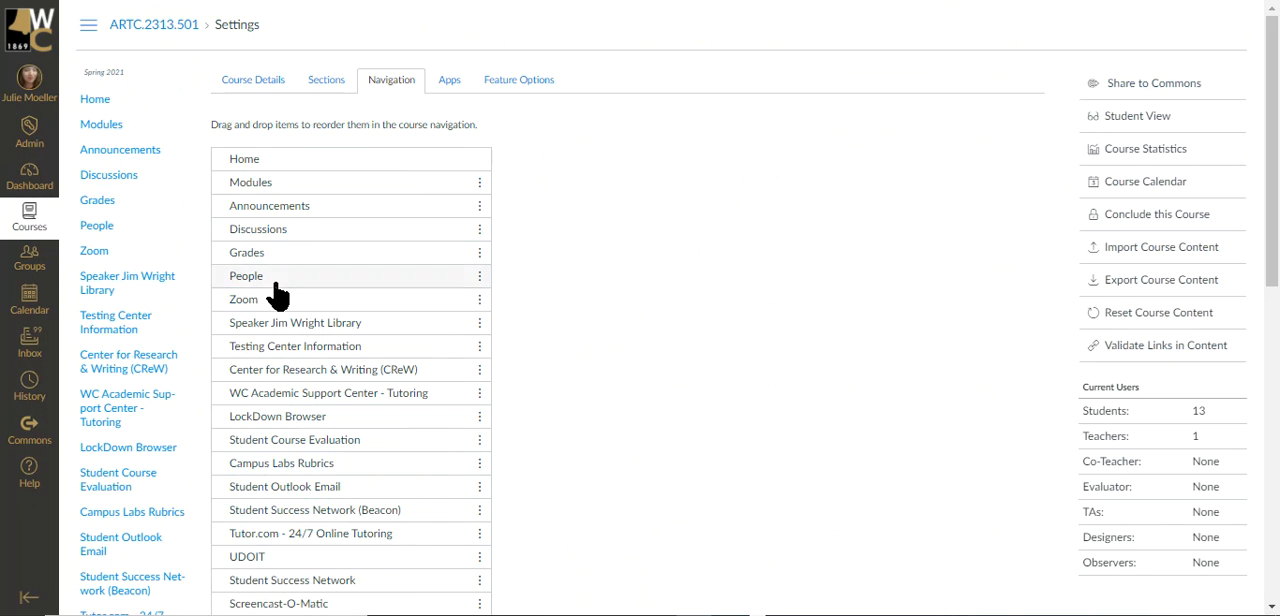
{"action": "scroll", "coordinate": [522, 388], "scroll_direction": "down", "scroll_amount": 2}
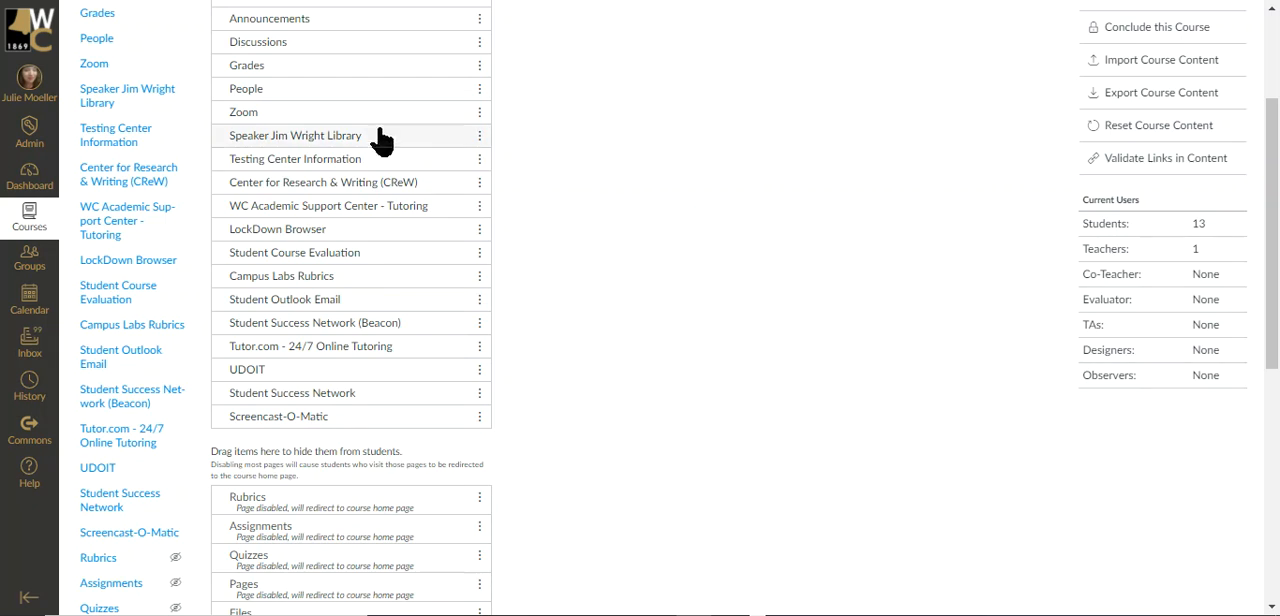
{"action": "scroll", "coordinate": [343, 560], "scroll_direction": "down", "scroll_amount": 6}
{"action": "scroll", "coordinate": [271, 479], "scroll_direction": "up", "scroll_amount": 7}
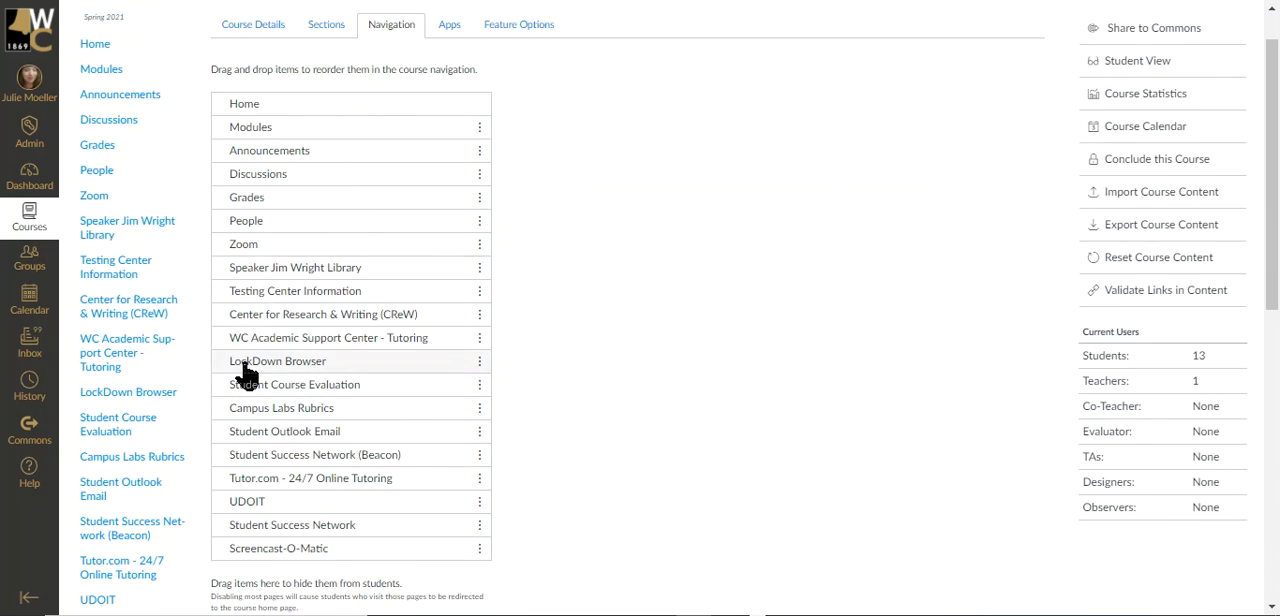
{"action": "scroll", "coordinate": [245, 374], "scroll_direction": "up", "scroll_amount": 1}
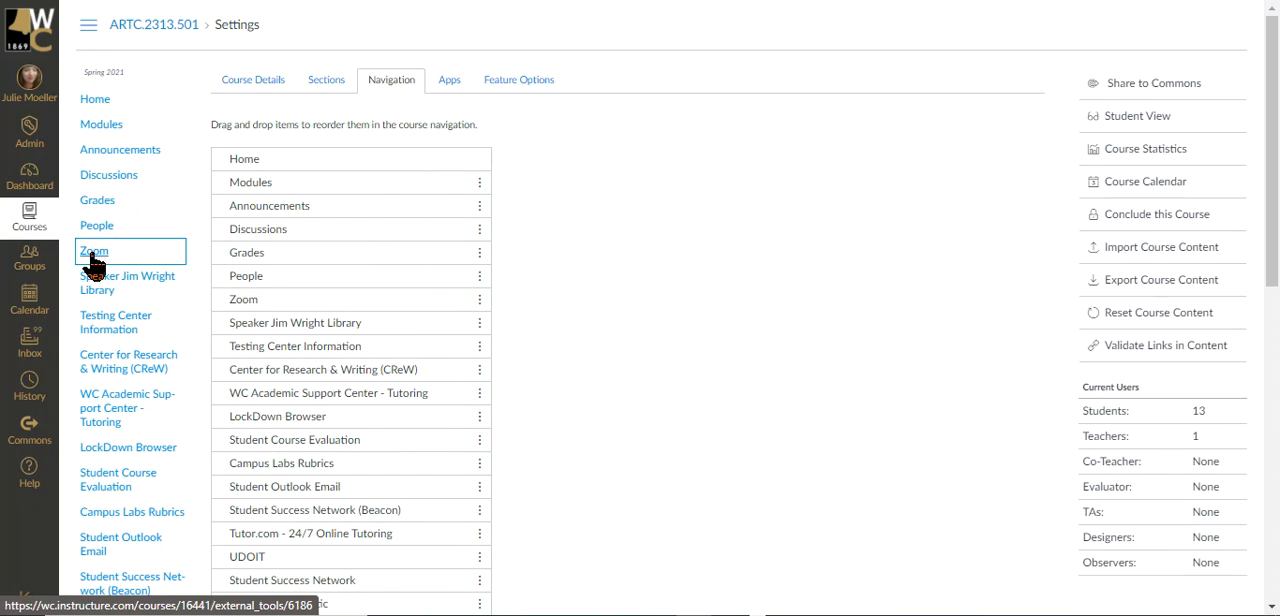
View the course's Zoom page, and find and highlight the instructor's login e-mail in the People list.
{"action": "left_click", "coordinate": [93, 256]}
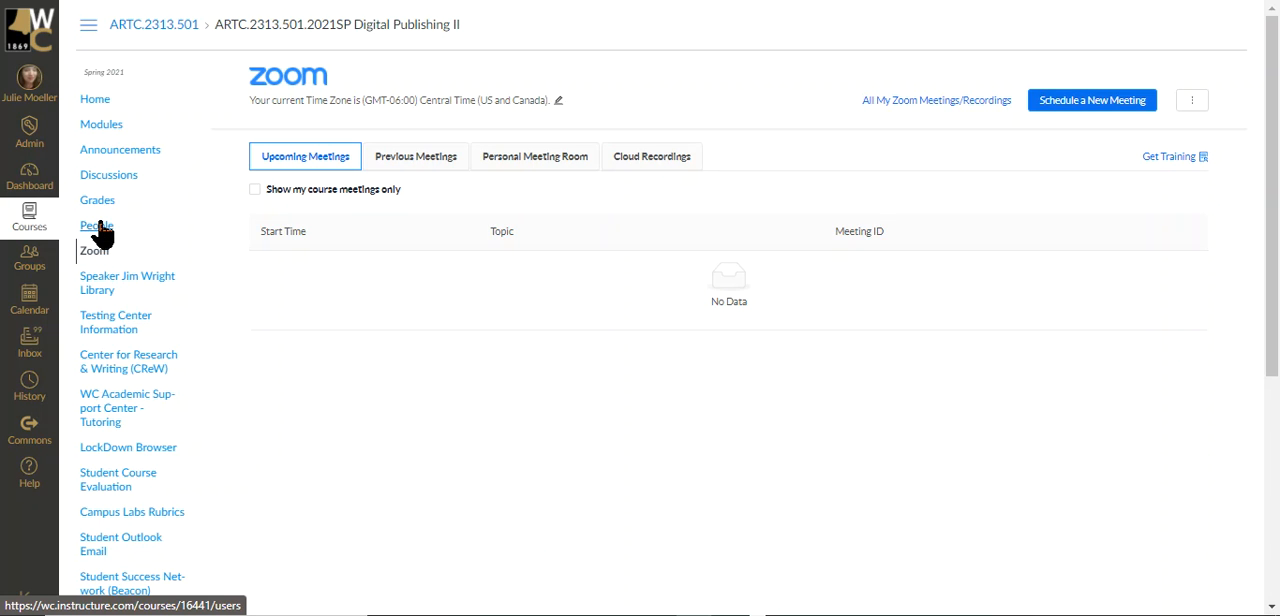
{"action": "left_click", "coordinate": [128, 234]}
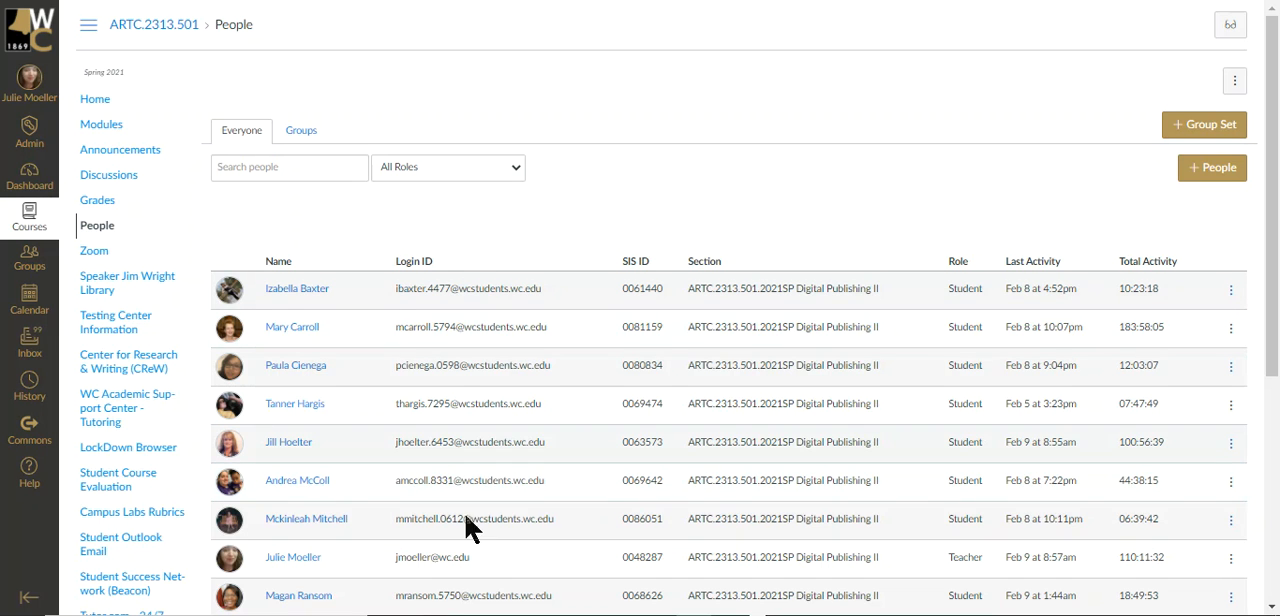
{"action": "scroll", "coordinate": [508, 517], "scroll_direction": "down", "scroll_amount": 1}
{"action": "scroll", "coordinate": [537, 500], "scroll_direction": "down", "scroll_amount": 1}
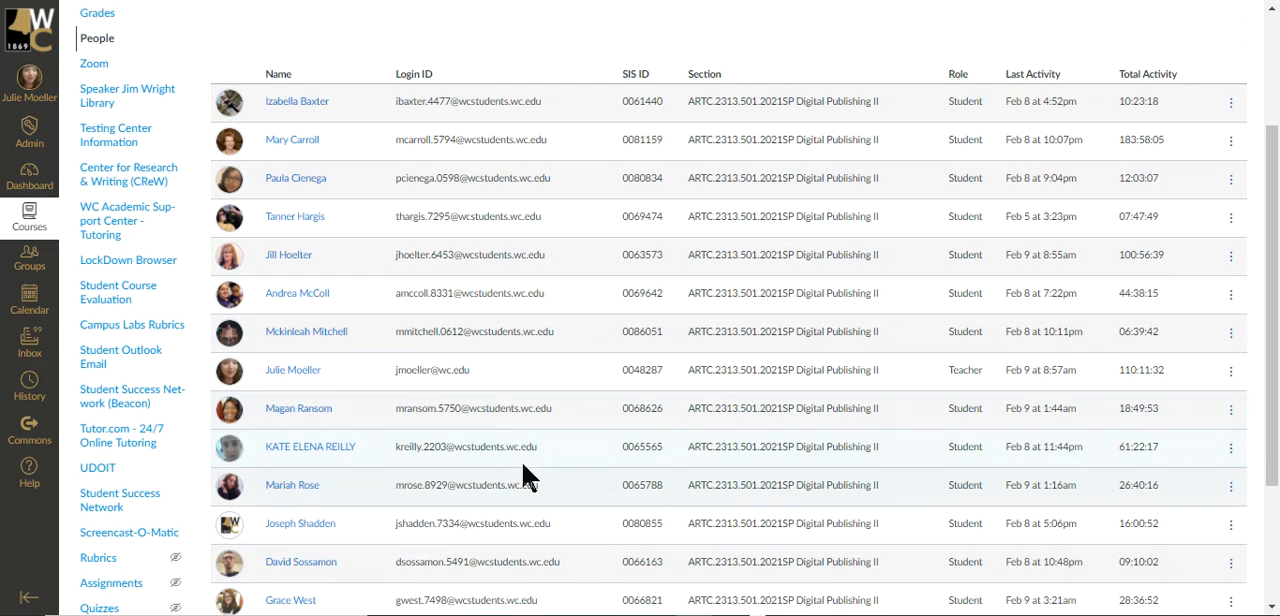
{"action": "left_click_drag", "start_coordinate": [491, 372], "coordinate": [391, 386]}
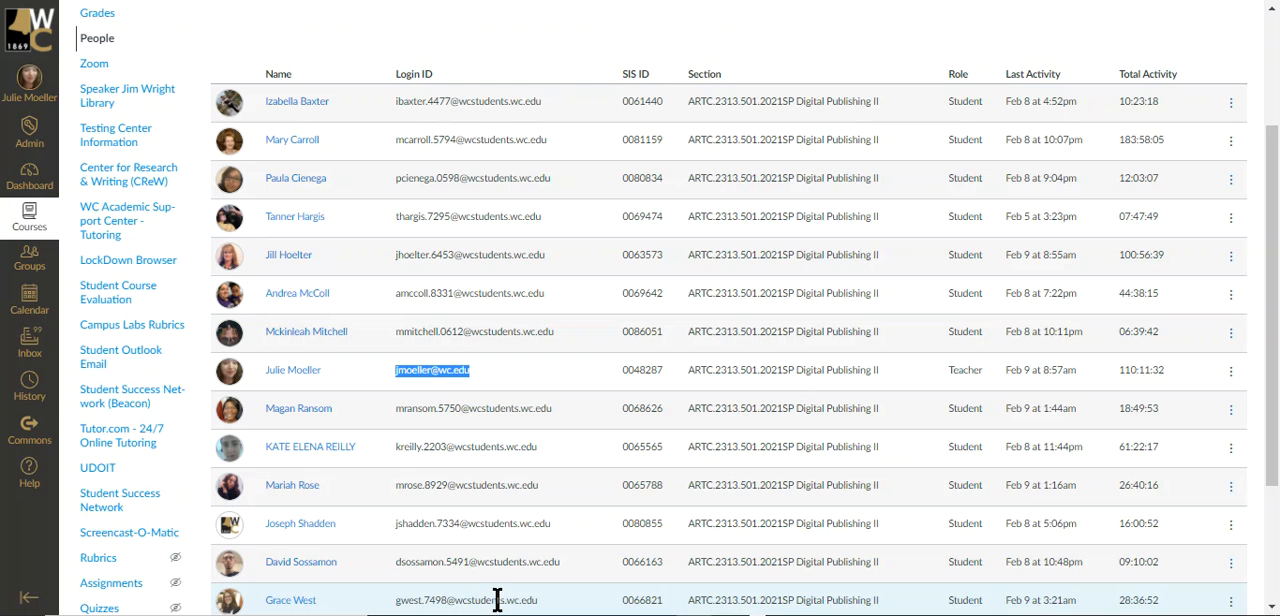
{"action": "scroll", "coordinate": [540, 415], "scroll_direction": "up", "scroll_amount": 2}
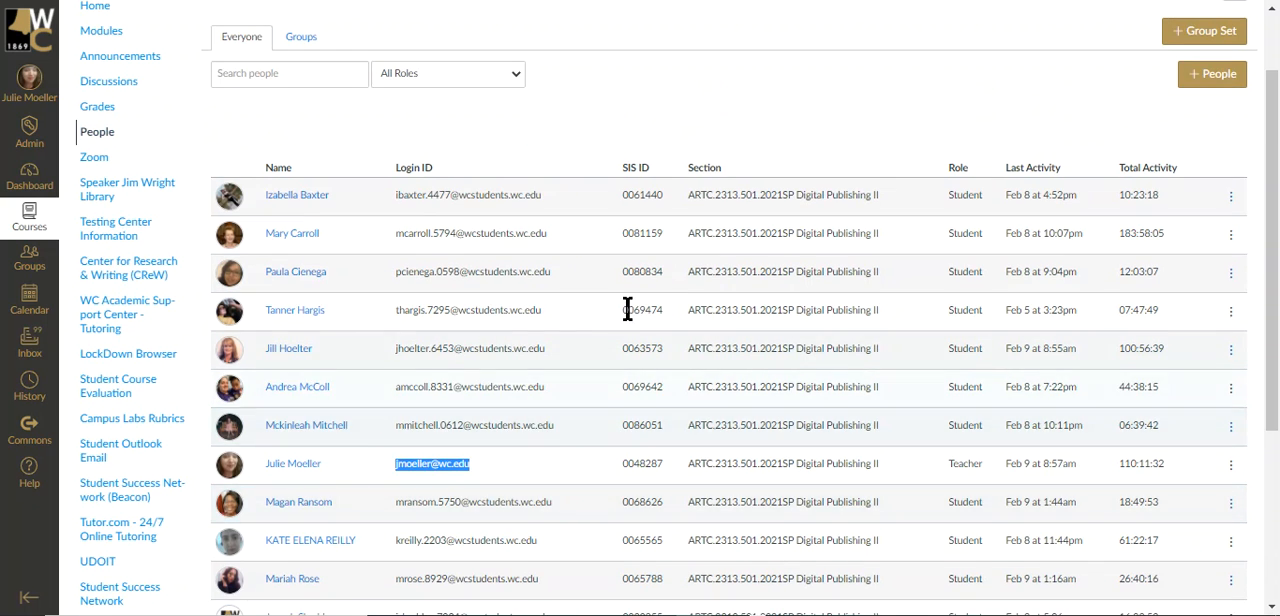
{"action": "scroll", "coordinate": [614, 314], "scroll_direction": "up", "scroll_amount": 2}
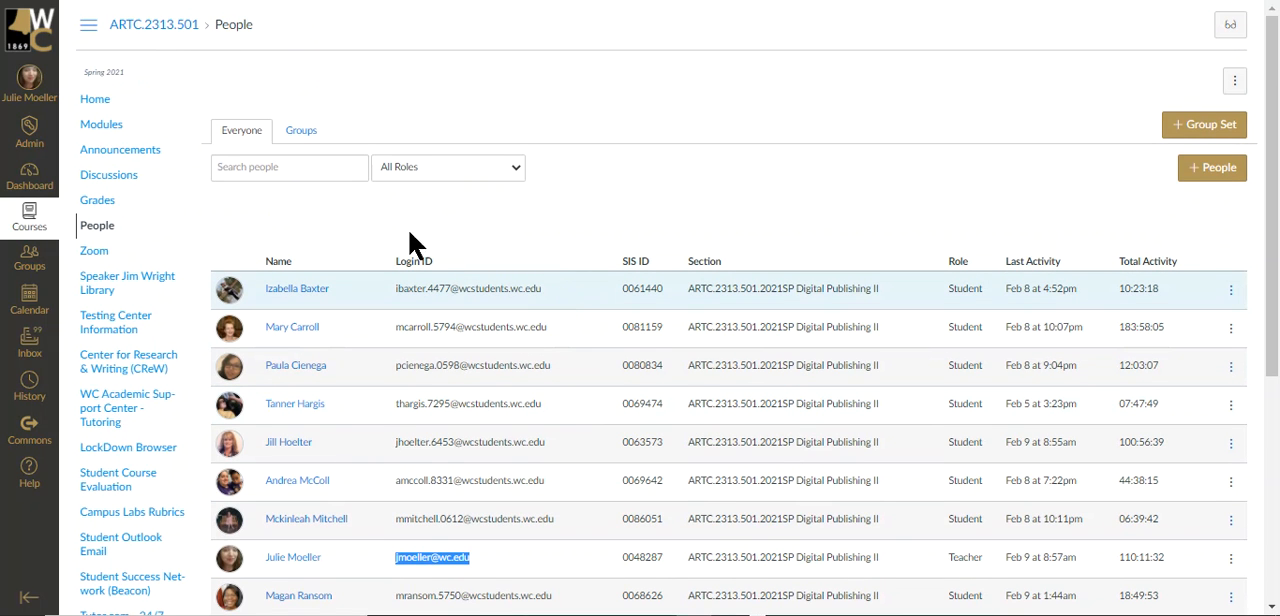
Review the Personal Meeting Room details on the course's Zoom page, down to its meeting options.
{"action": "left_click", "coordinate": [98, 252]}
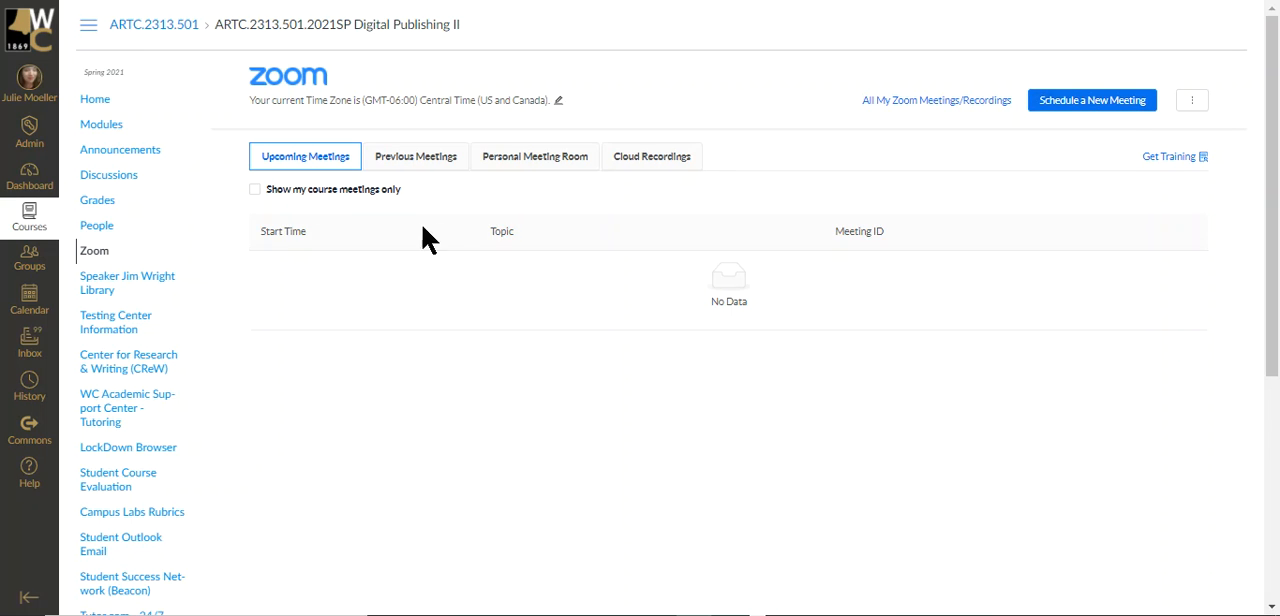
{"action": "left_click", "coordinate": [536, 164]}
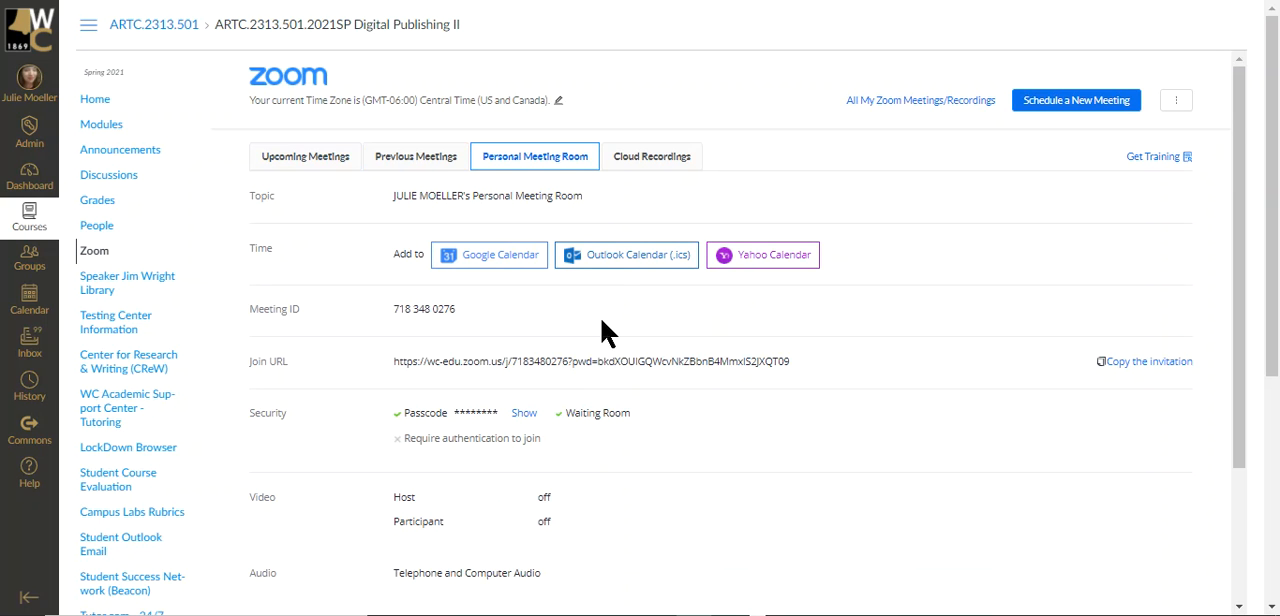
{"action": "scroll", "coordinate": [760, 470], "scroll_direction": "down", "scroll_amount": 3}
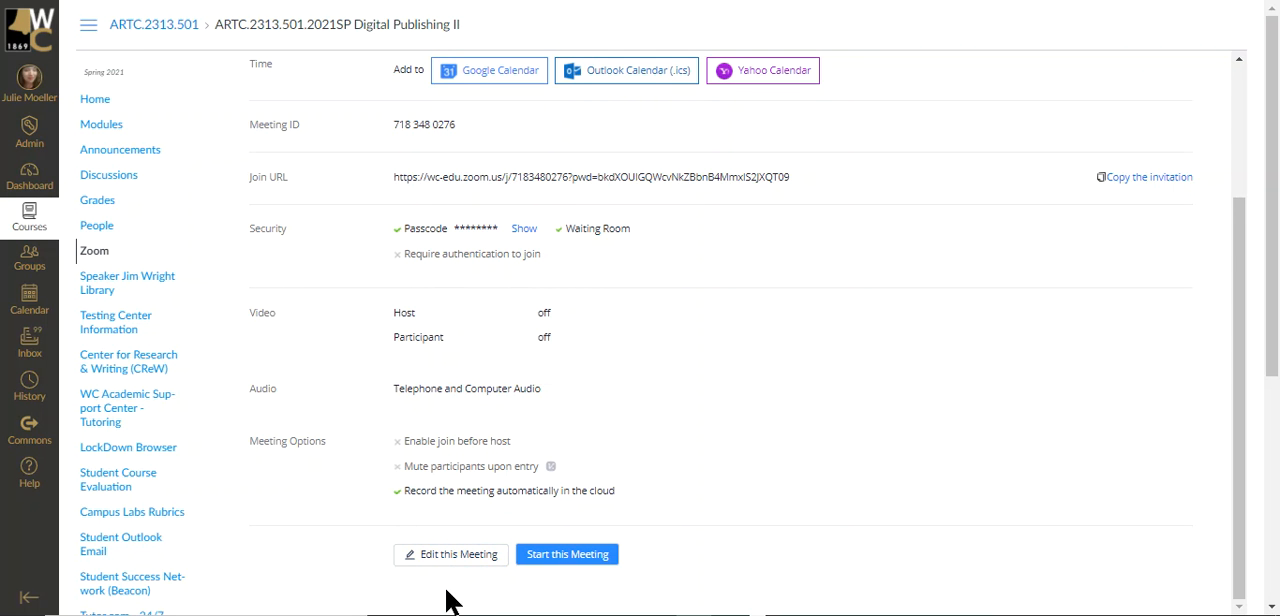
Edit the Personal Meeting Room with host video set to off and save it.
{"action": "left_click", "coordinate": [455, 556]}
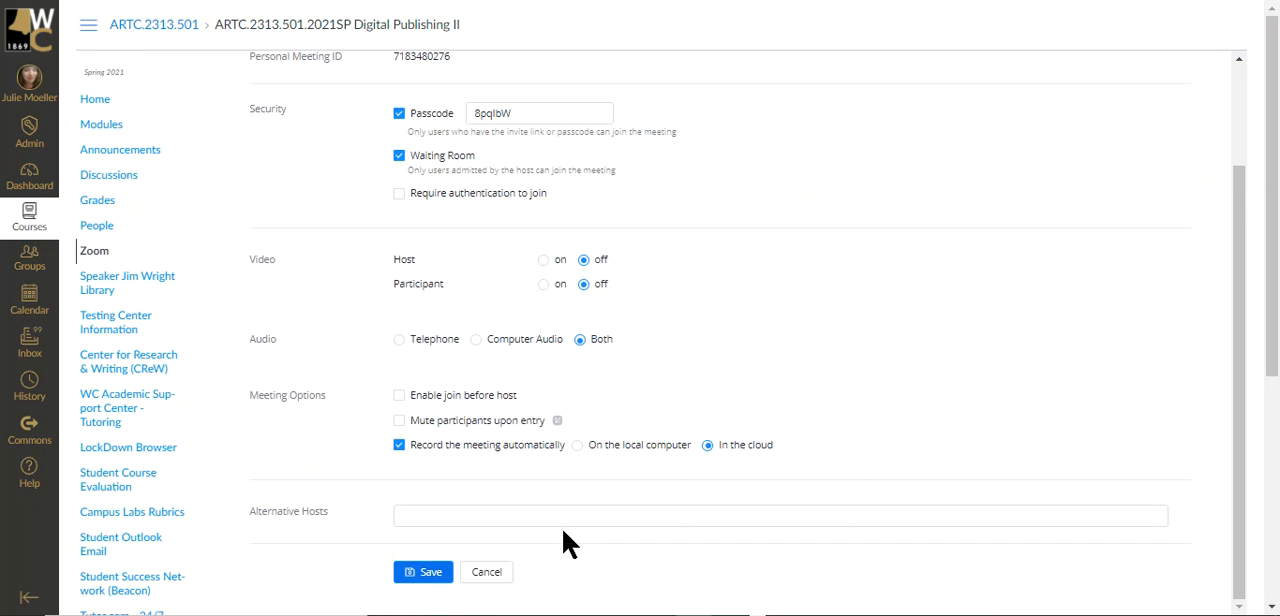
{"action": "left_click", "coordinate": [544, 262]}
{"action": "left_click", "coordinate": [585, 261]}
{"action": "left_click", "coordinate": [438, 577]}
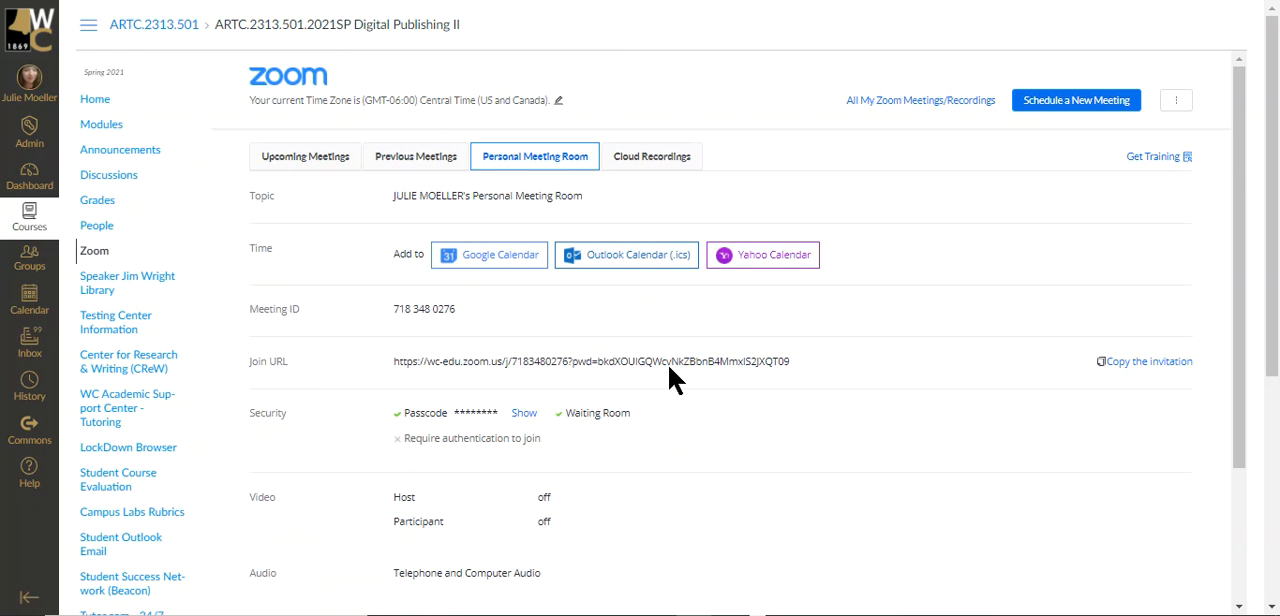
Export the Personal Meeting Room as an Outlook Calendar (.ics) file and open it as an appointment dated Thu 2/11/2021.
{"action": "left_click", "coordinate": [631, 258]}
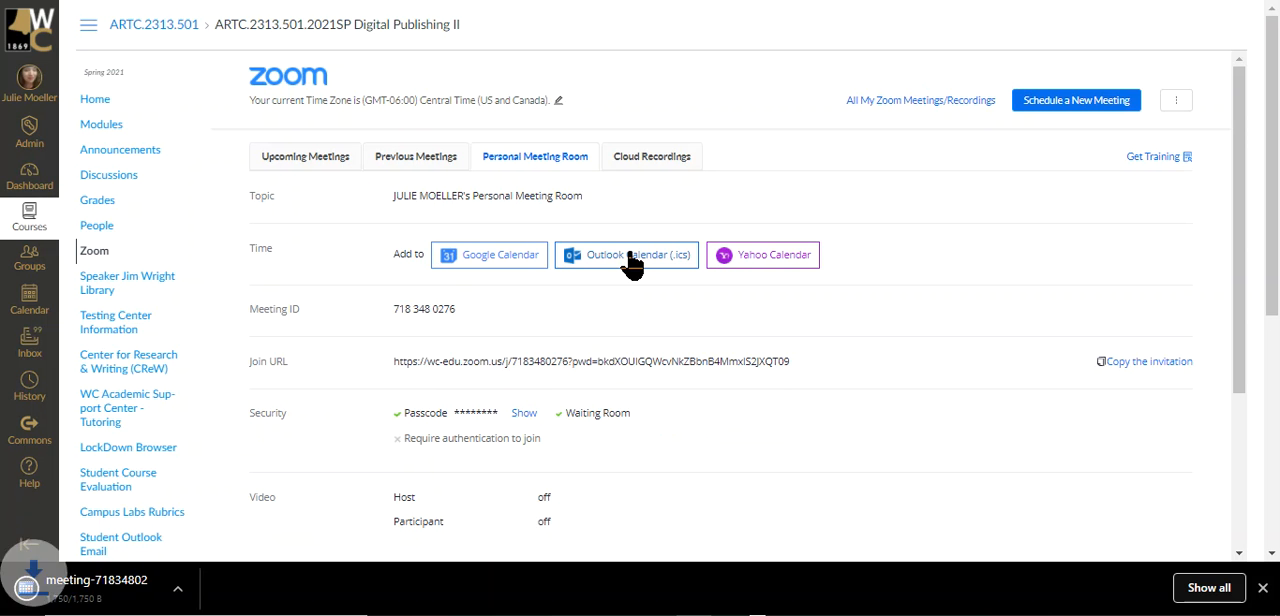
{"action": "left_click", "coordinate": [108, 596]}
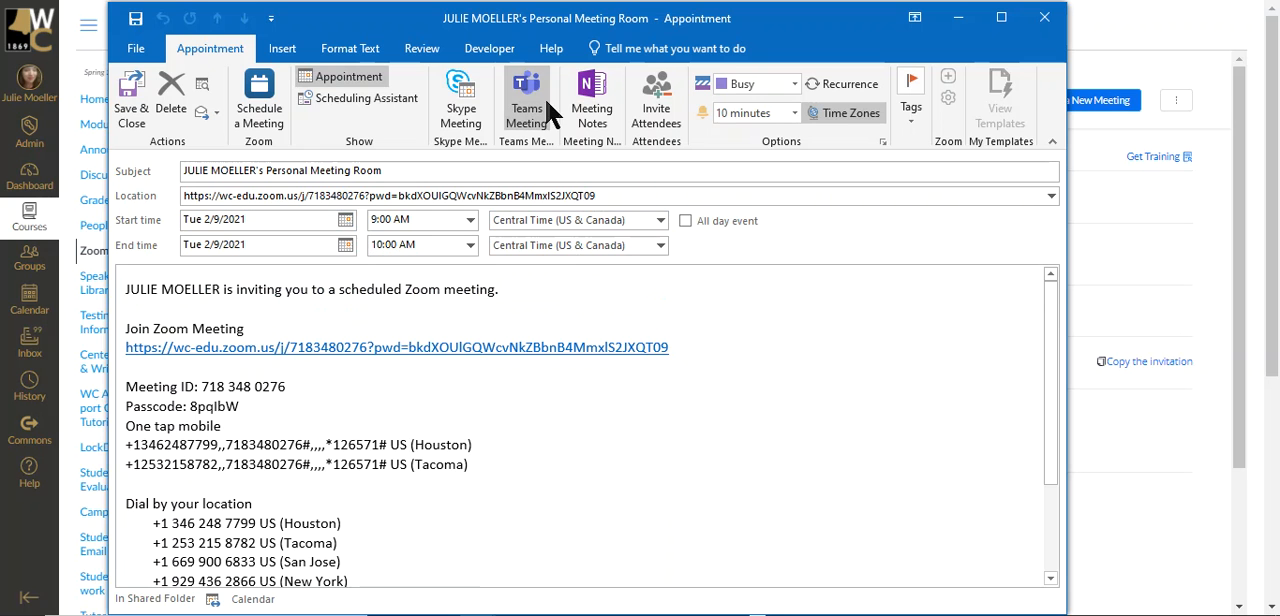
{"action": "left_click", "coordinate": [345, 219]}
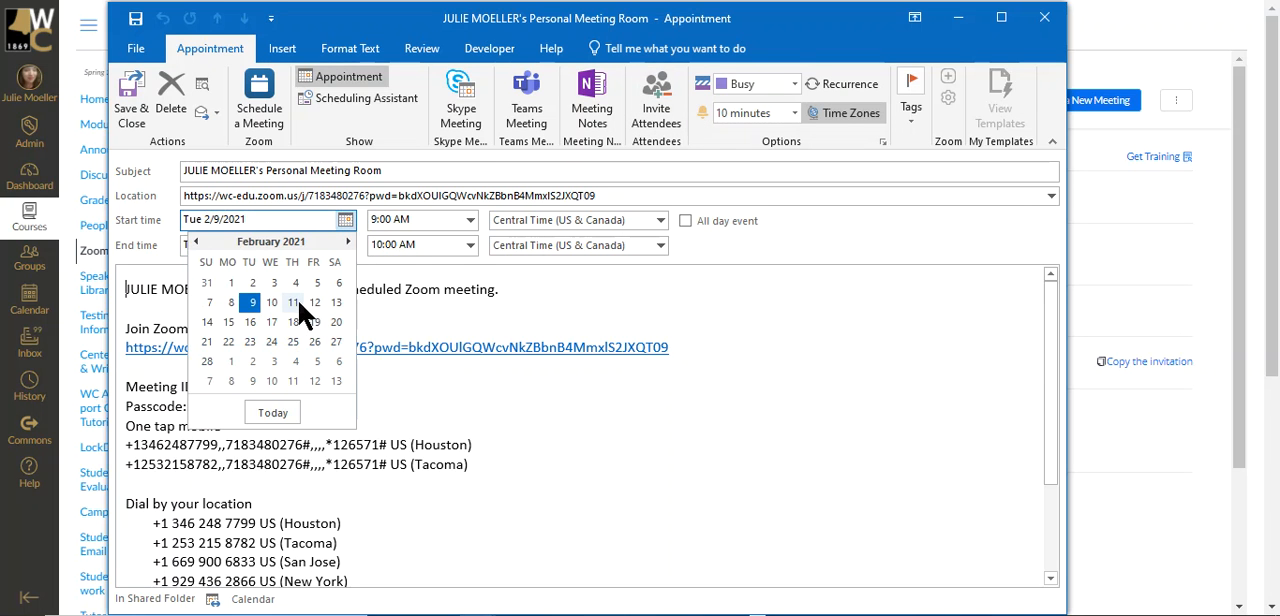
{"action": "left_click", "coordinate": [293, 302]}
Set the appointment's start time to 2:30 PM and its end time to 3:00 PM.
{"action": "left_click", "coordinate": [470, 221]}
{"action": "left_click", "coordinate": [470, 336]}
{"action": "left_click", "coordinate": [470, 336]}
{"action": "left_click", "coordinate": [470, 336]}
{"action": "left_click", "coordinate": [470, 336]}
{"action": "left_click", "coordinate": [470, 336]}
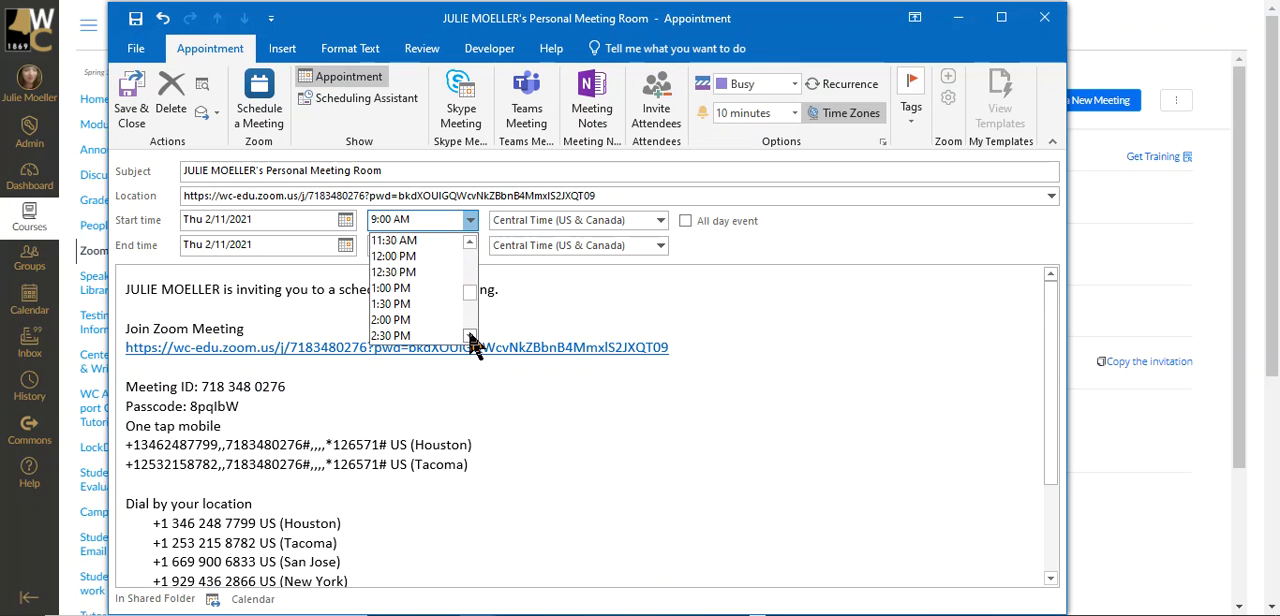
{"action": "left_click", "coordinate": [420, 336]}
{"action": "left_click", "coordinate": [470, 245]}
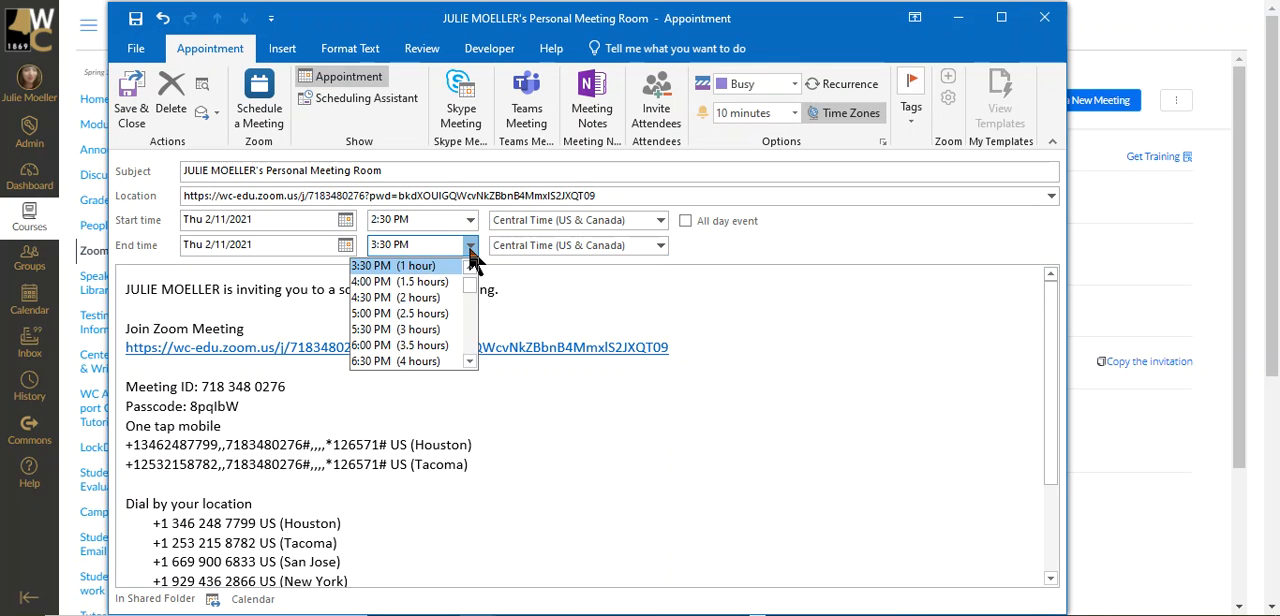
{"action": "left_click", "coordinate": [469, 267]}
{"action": "left_click", "coordinate": [469, 267]}
{"action": "left_click", "coordinate": [420, 283]}
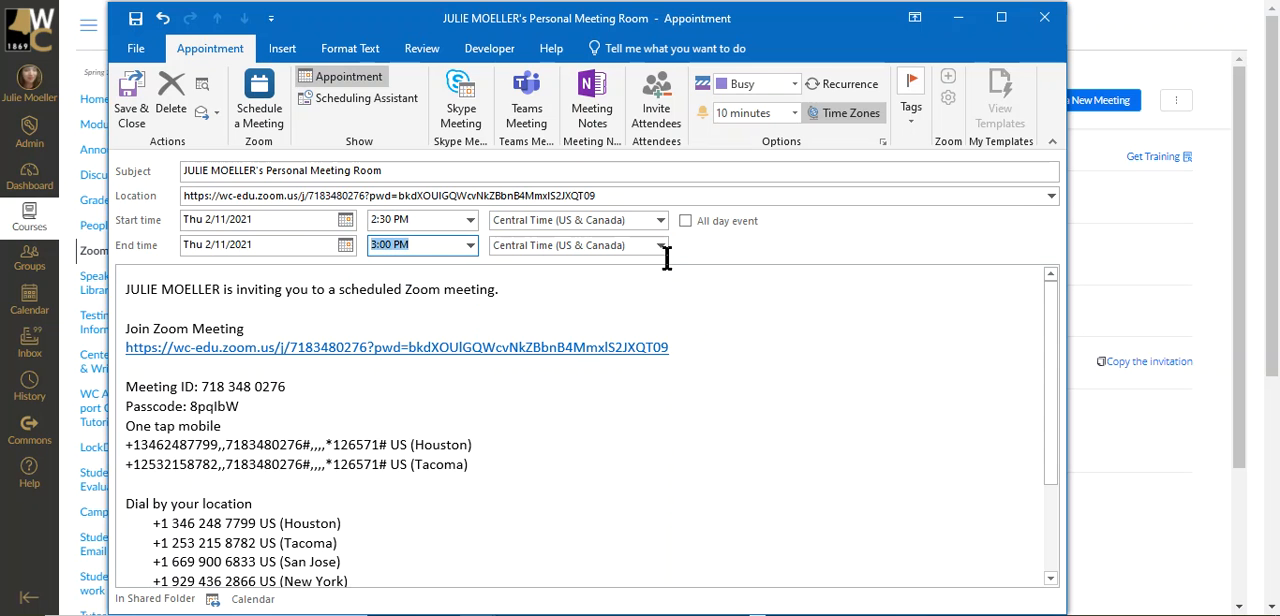
Invite an attendee to the appointment by entering the recipient's e-mail address, and send the meeting invitation.
{"action": "left_click", "coordinate": [657, 108]}
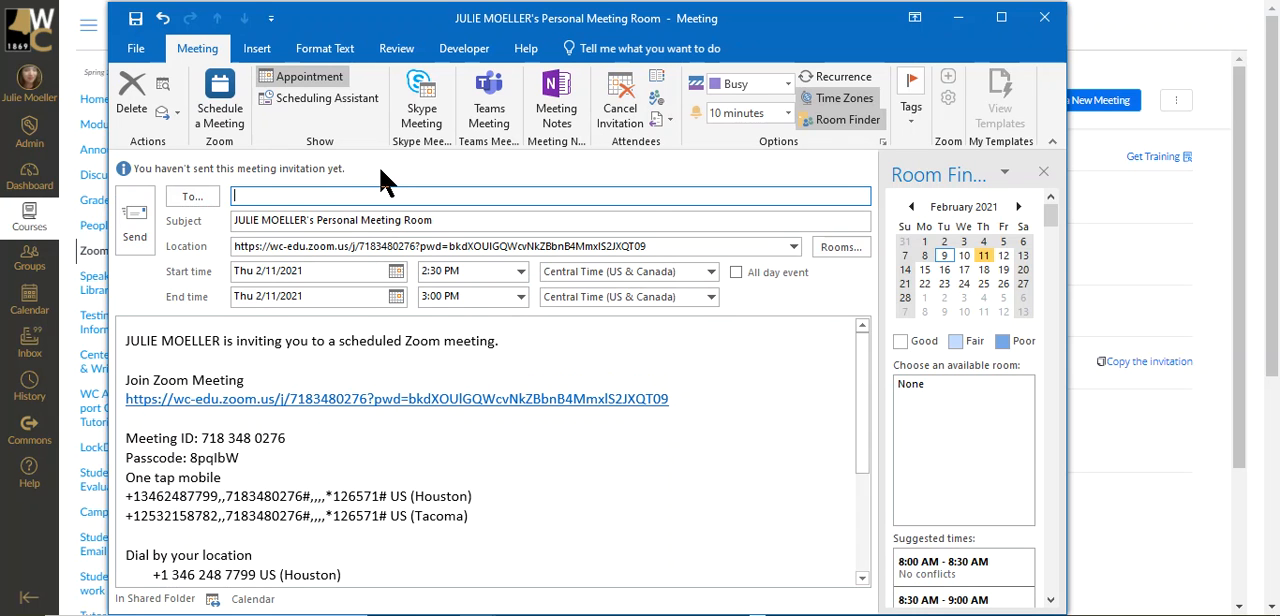
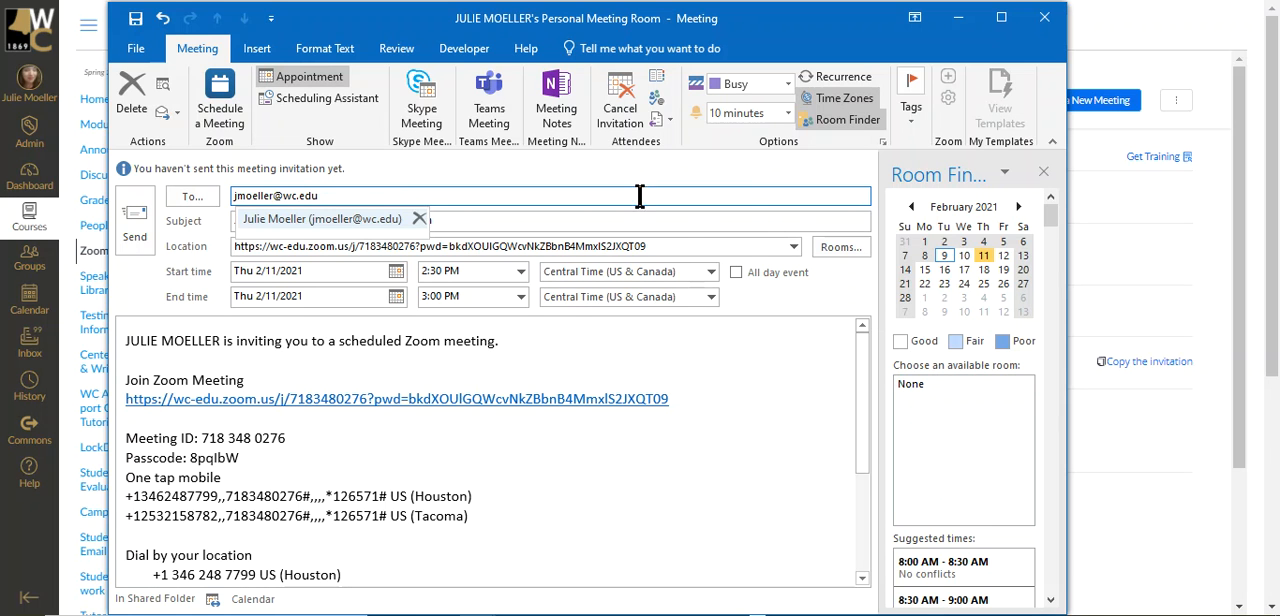
{"action": "left_click", "coordinate": [684, 200]}
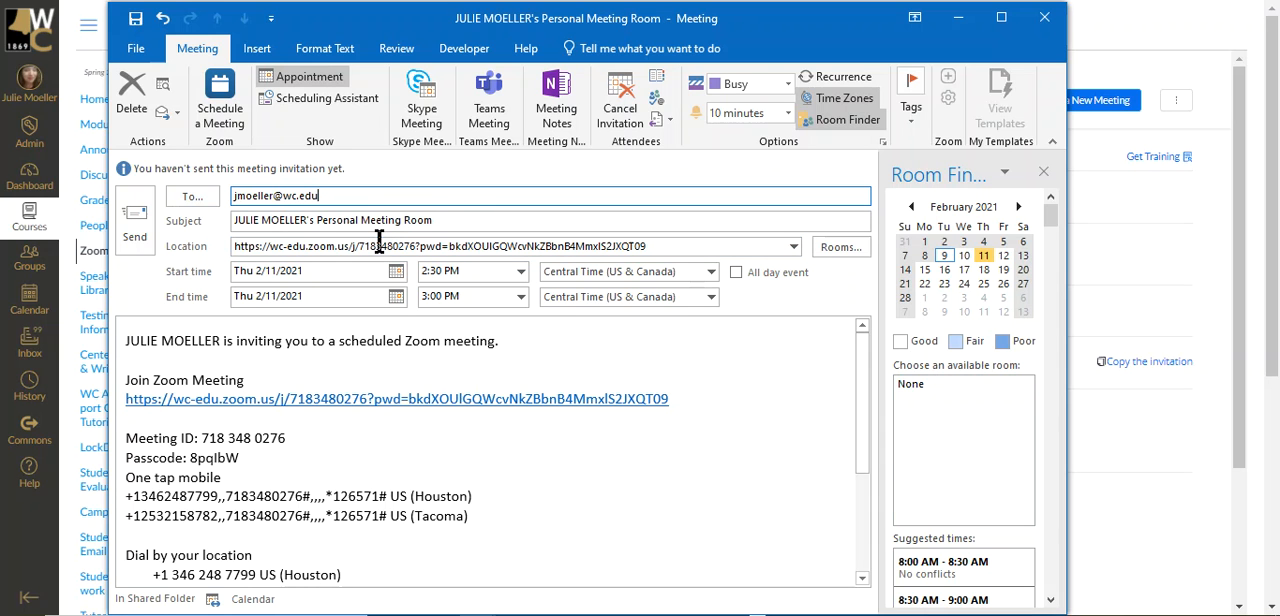
{"action": "left_click", "coordinate": [140, 224]}
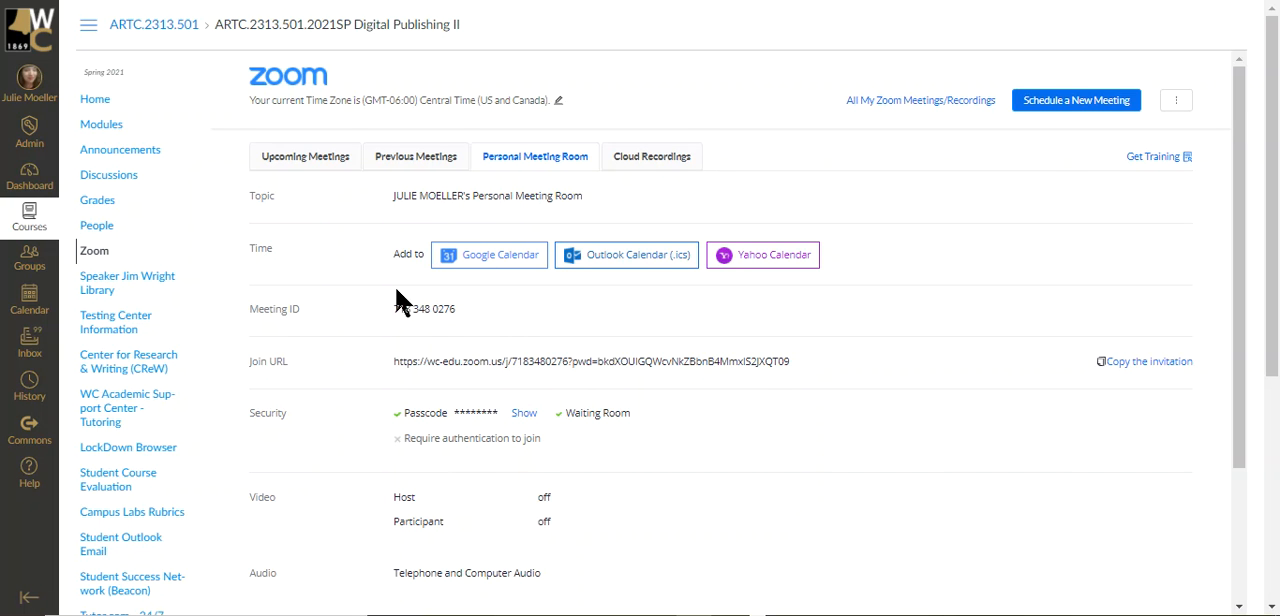
Check the Upcoming Meetings list in Zoom and look through the course's Modules page.
{"action": "left_click", "coordinate": [323, 162]}
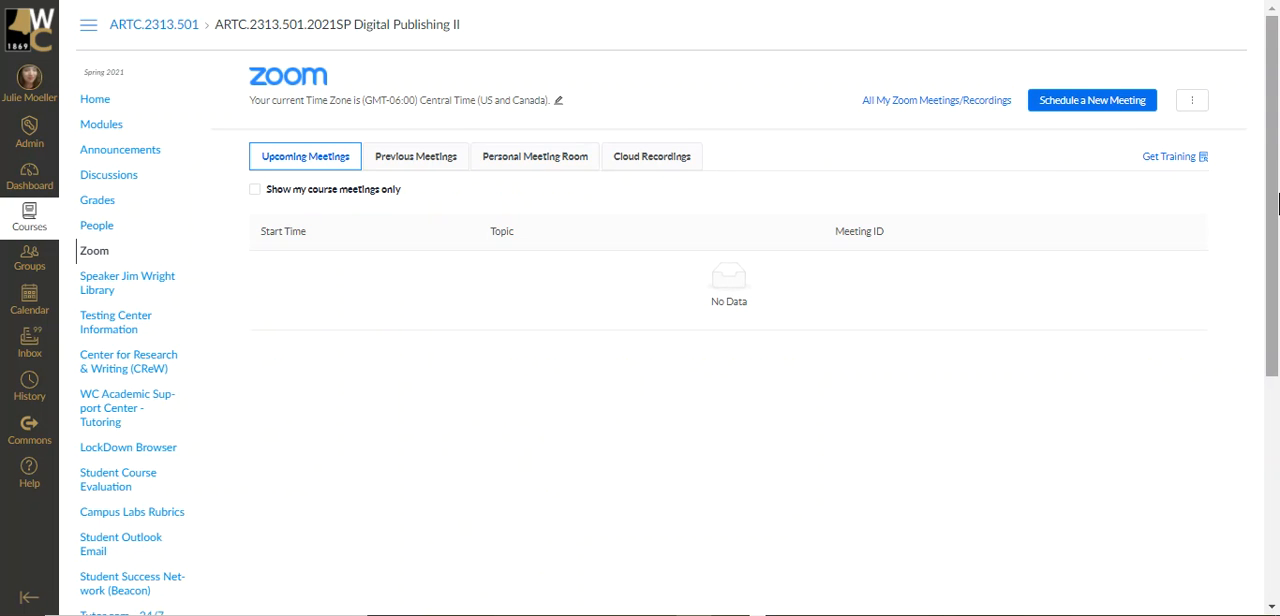
{"action": "left_click", "coordinate": [128, 120]}
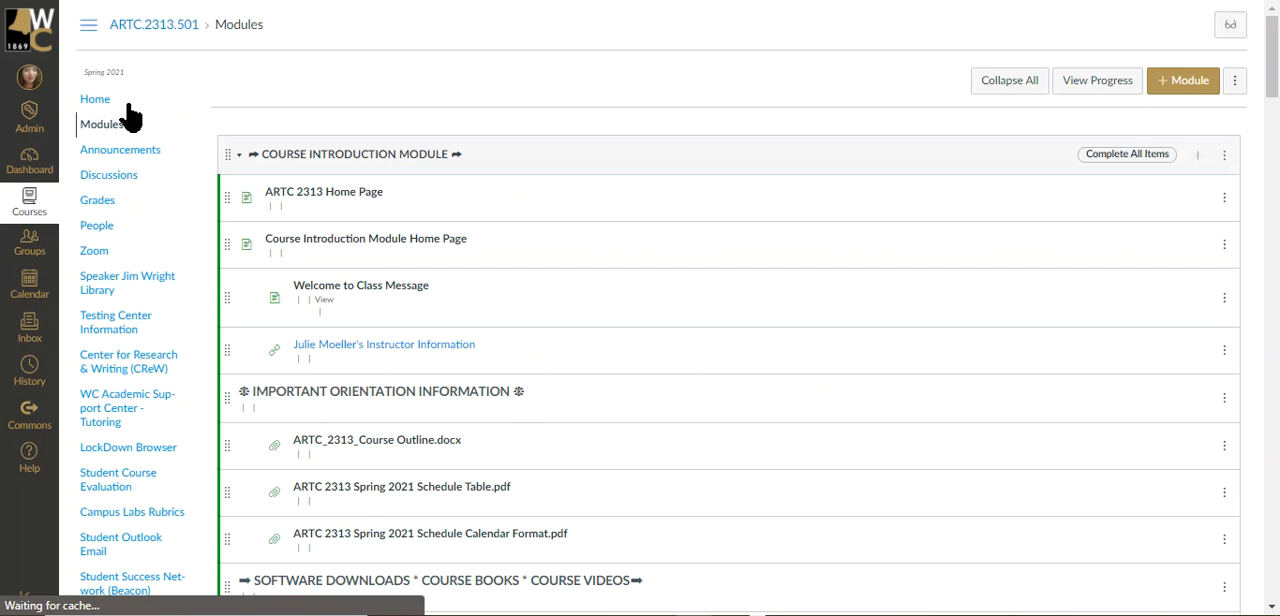
{"action": "scroll", "coordinate": [131, 118], "scroll_direction": "down", "scroll_amount": 3}
{"action": "scroll", "coordinate": [130, 116], "scroll_direction": "down", "scroll_amount": 3}
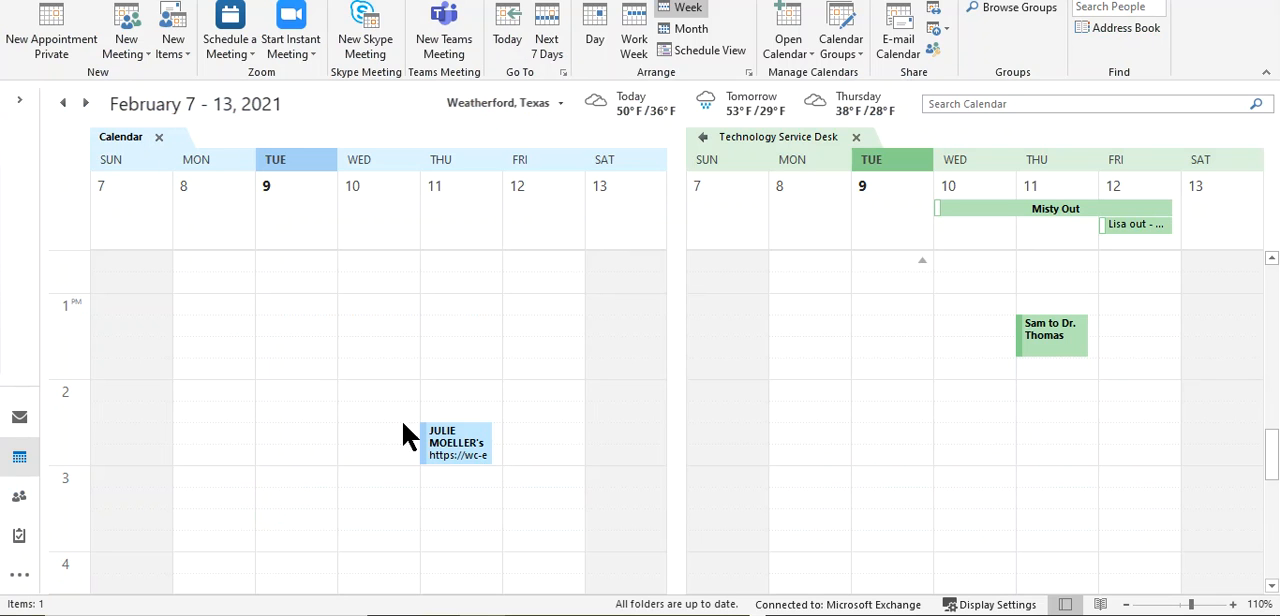
Open the Thursday 2:30 PM meeting in the Outlook calendar and join it through its Zoom link with computer audio.
{"action": "left_click", "coordinate": [468, 466]}
{"action": "double_click", "coordinate": [468, 466]}
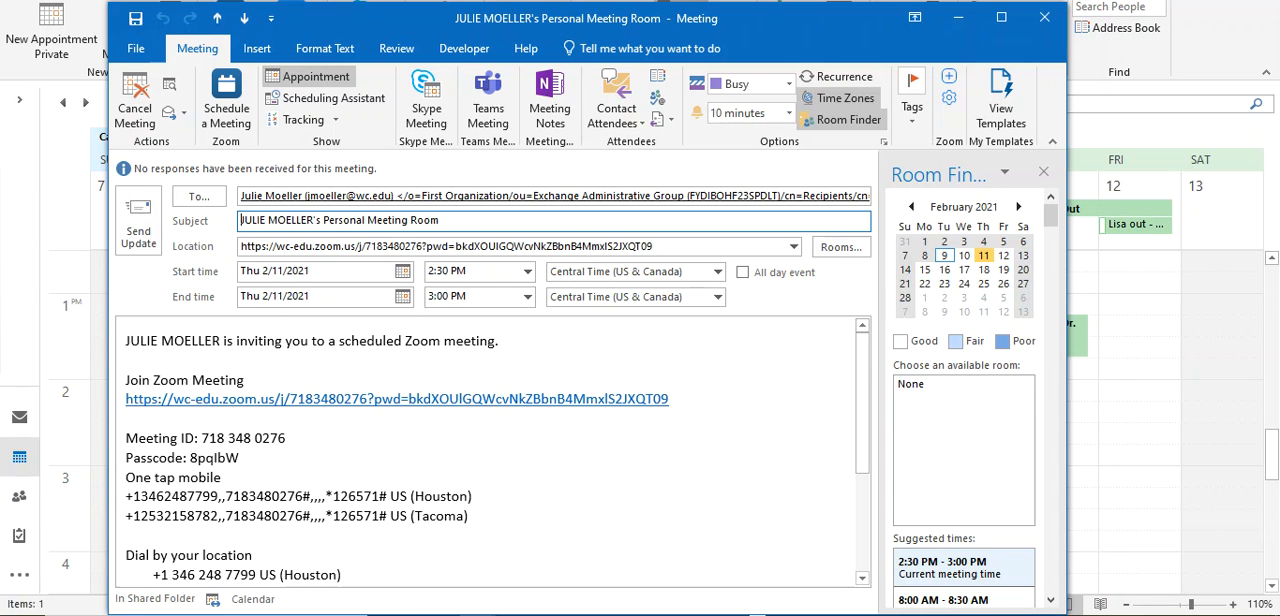
{"action": "left_click", "coordinate": [405, 399], "text": "ctrl"}
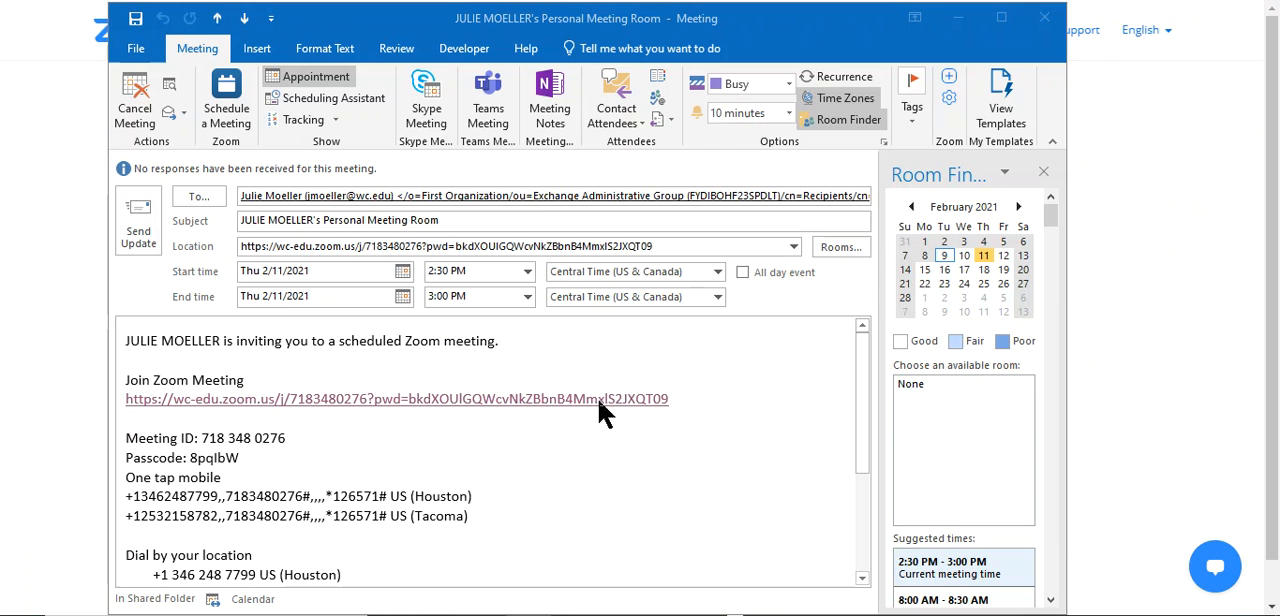
{"action": "left_click", "coordinate": [537, 399], "text": "ctrl"}
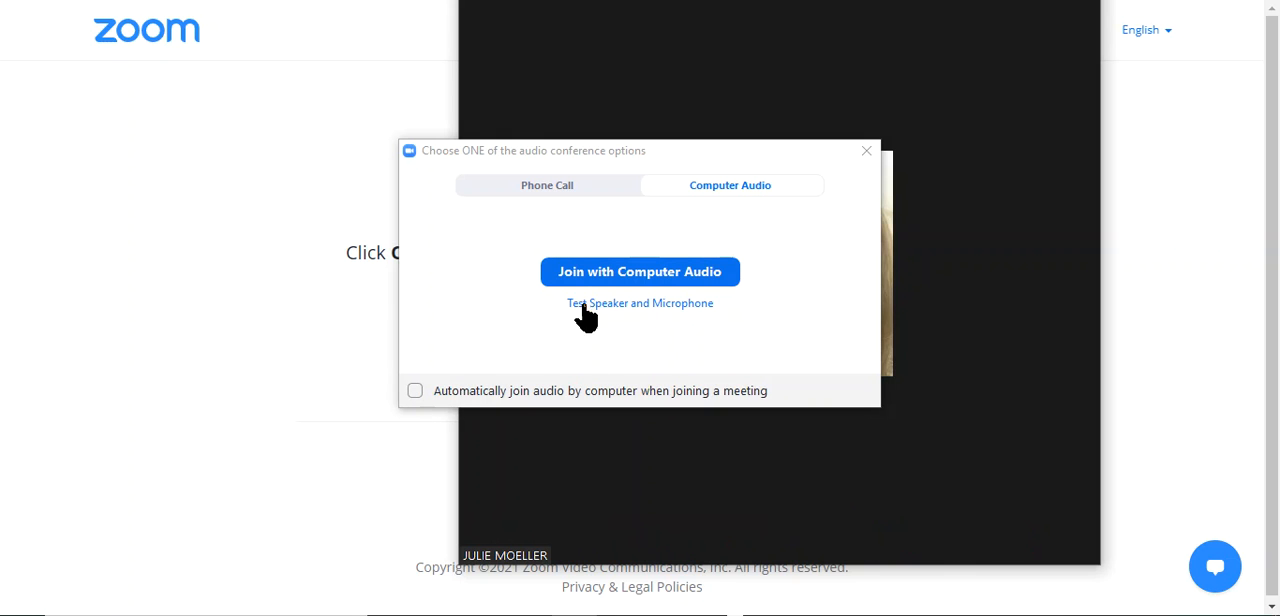
{"action": "left_click", "coordinate": [640, 280]}
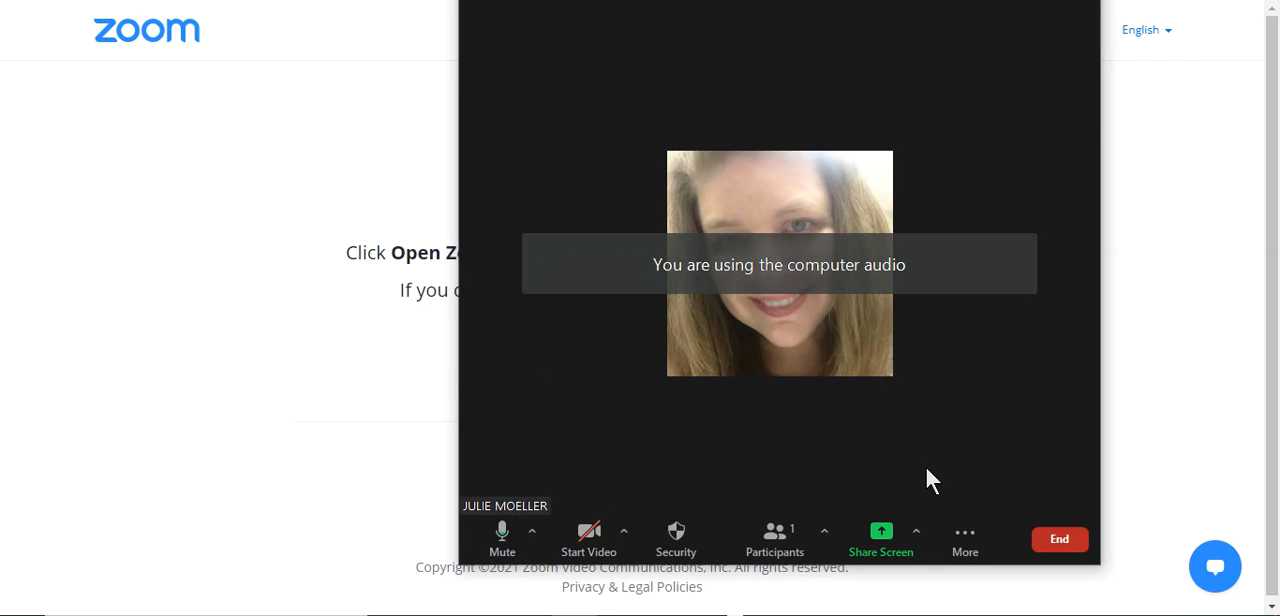
Move the Zoom meeting window so its controls are accessible, and end the meeting for all.
{"action": "left_click_drag", "start_coordinate": [762, 2], "coordinate": [560, 20]}
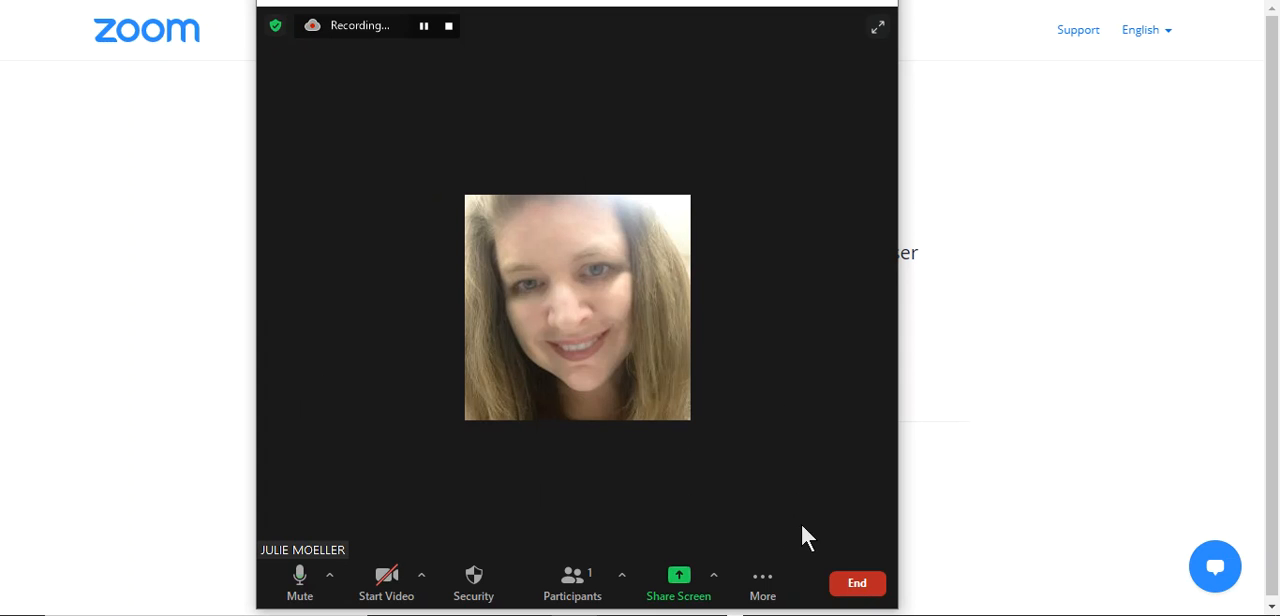
{"action": "left_click", "coordinate": [856, 588]}
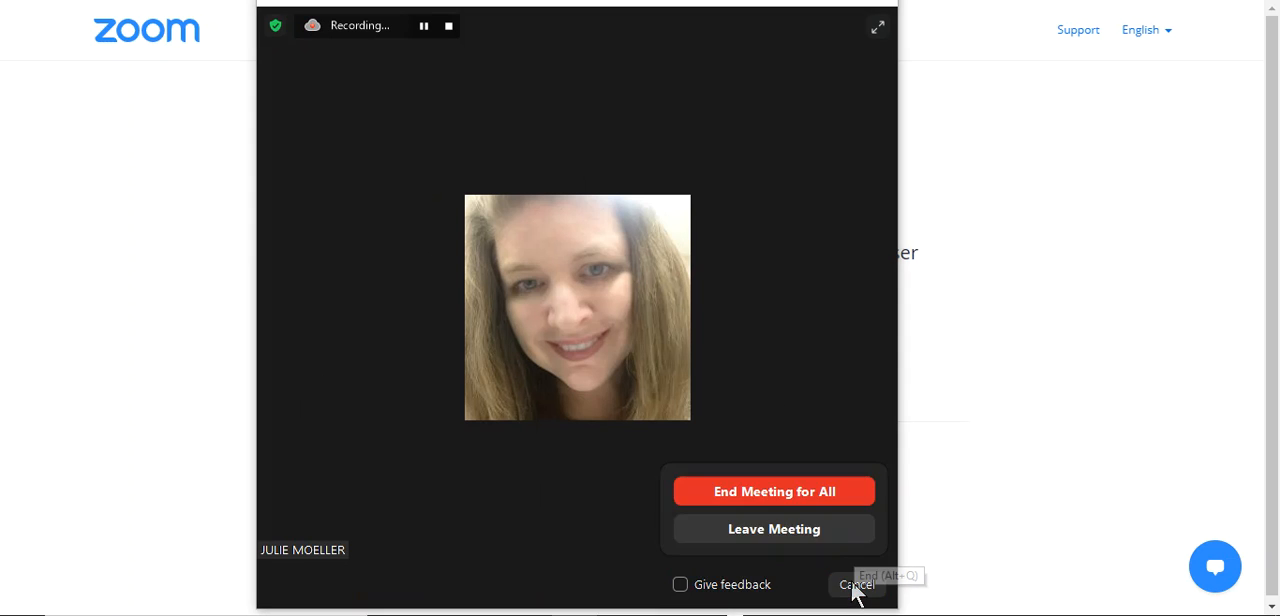
{"action": "left_click", "coordinate": [806, 502]}
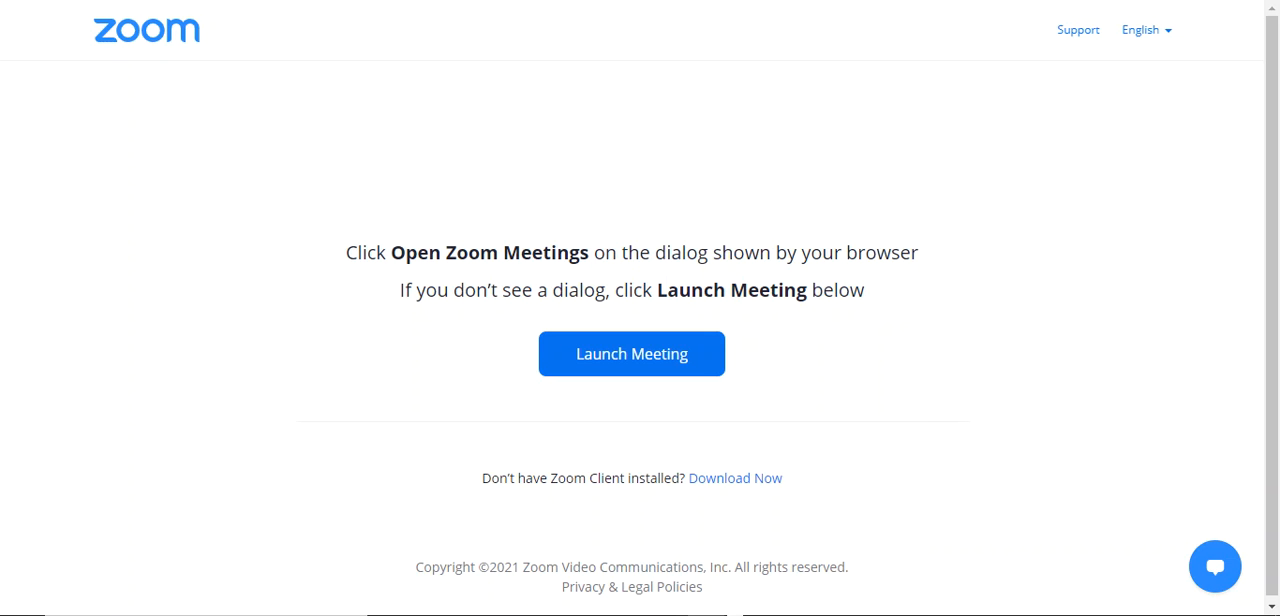